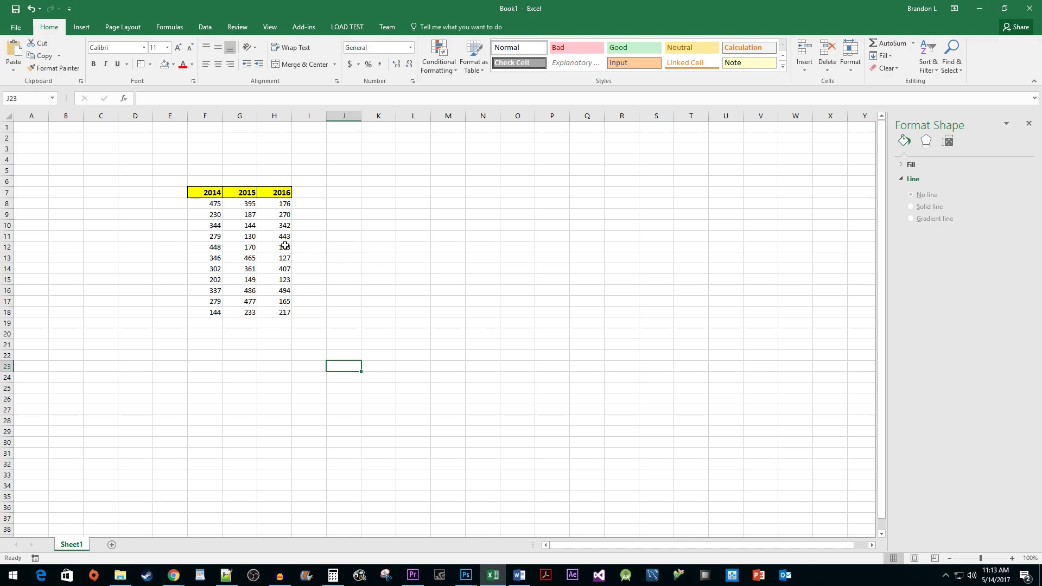
- Select the F8:H18 value block under the yellow 2014–2016 headers
{"action": "left_click_drag", "start_coordinate": [213, 205], "coordinate": [284, 314]}
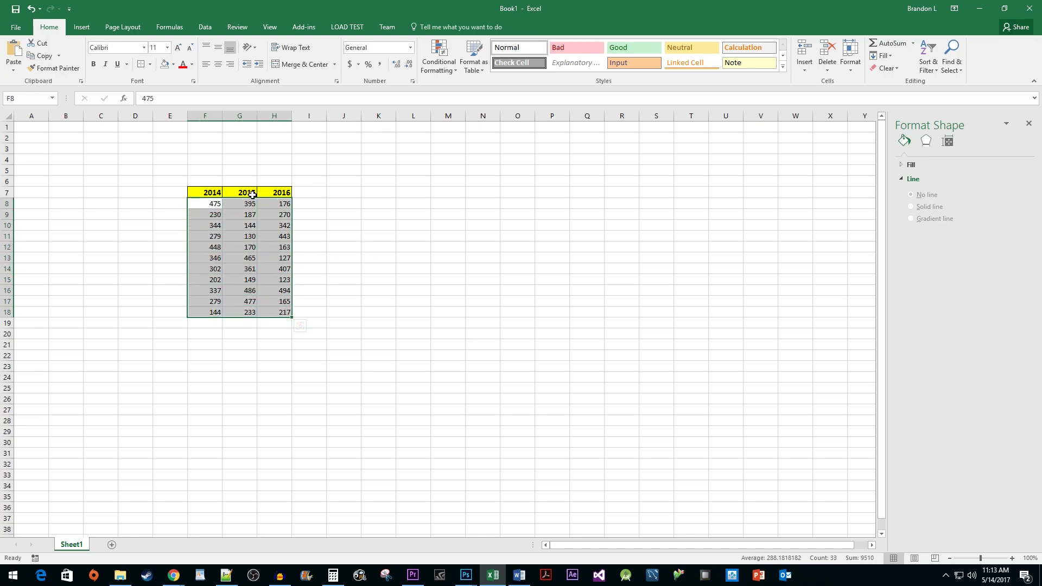
- Insert a Box and Whisker statistic chart of F8:H18 and delete its horizontal axis
{"action": "left_click", "coordinate": [82, 27]}
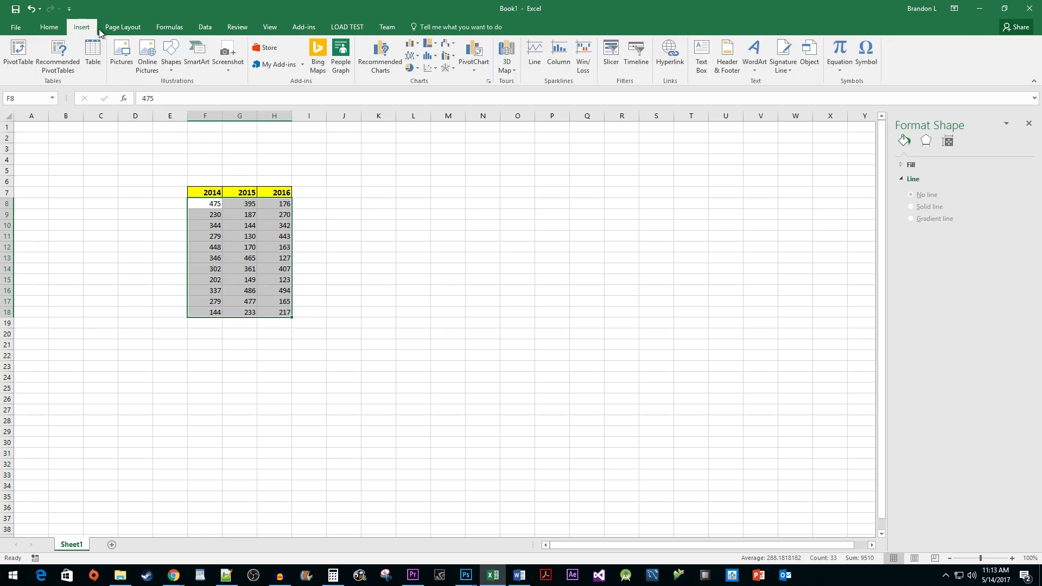
{"action": "left_click", "coordinate": [433, 57]}
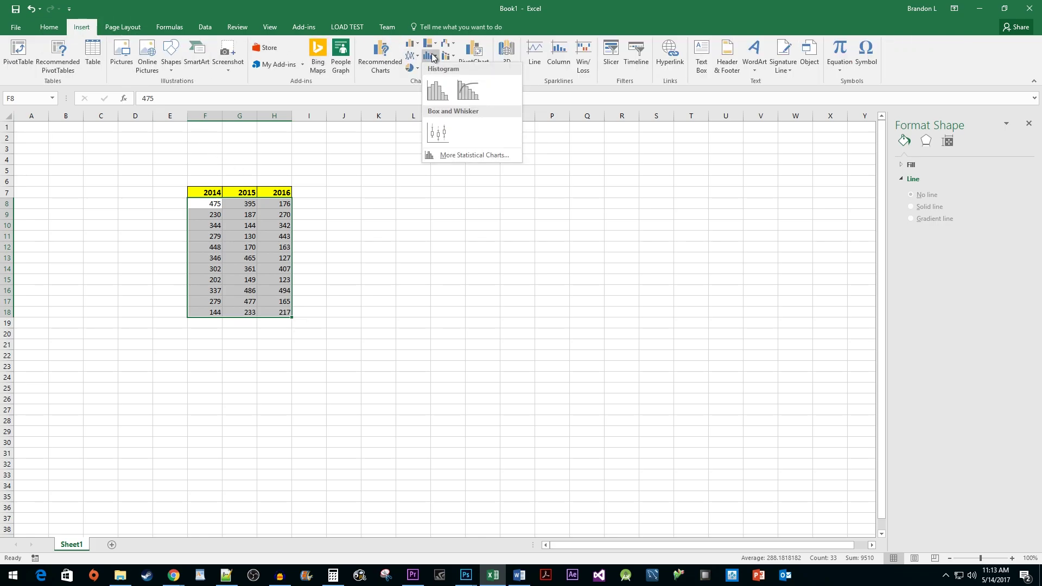
{"action": "left_click", "coordinate": [441, 137]}
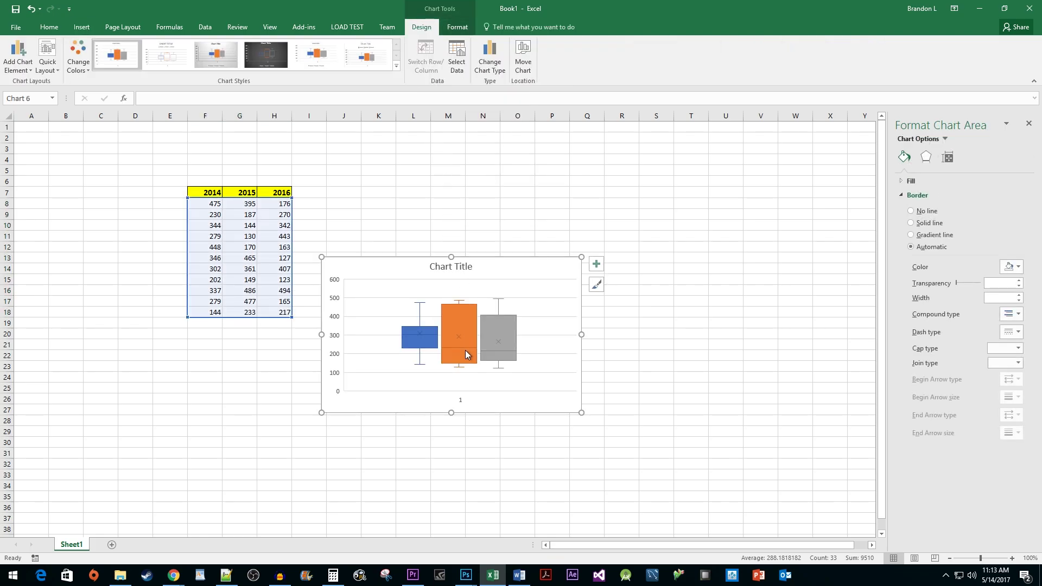
{"action": "left_click", "coordinate": [459, 402]}
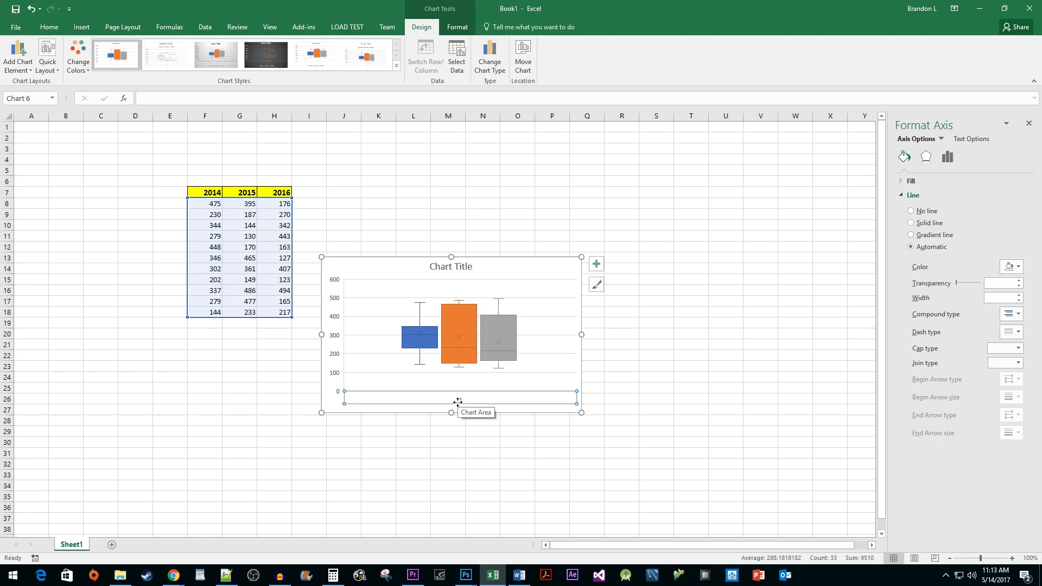
{"action": "key", "text": "Delete"}
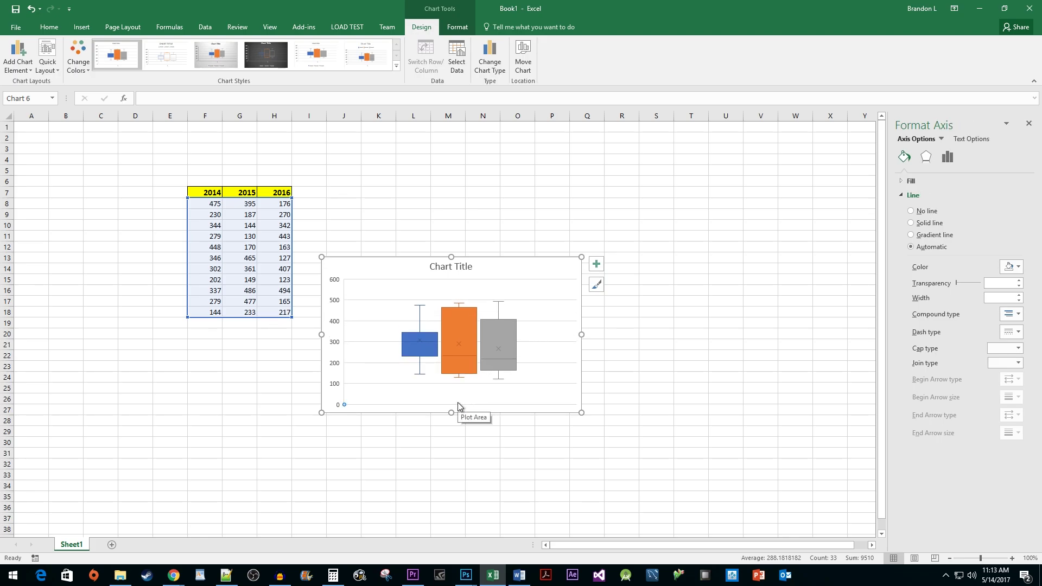
- In the chart's Select Data dialog, name Series1 '2014' from cell F7
{"action": "right_click", "coordinate": [539, 308]}
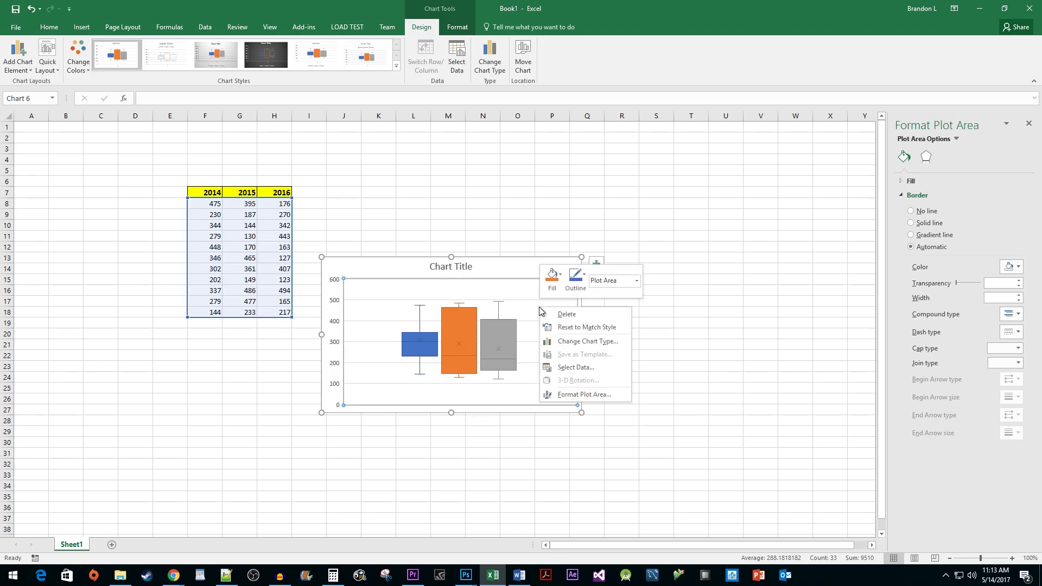
{"action": "left_click", "coordinate": [578, 368]}
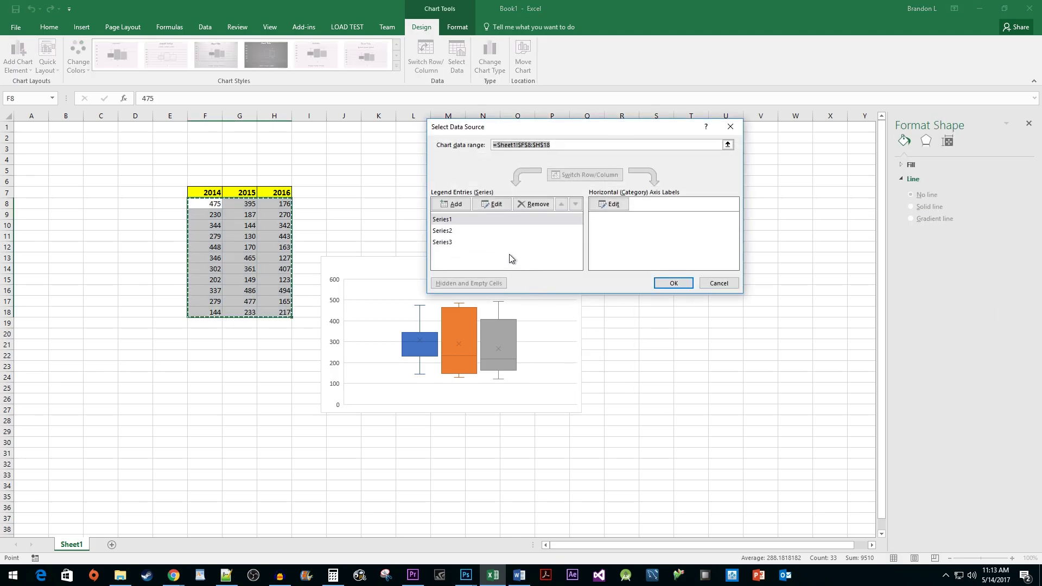
{"action": "left_click", "coordinate": [474, 220]}
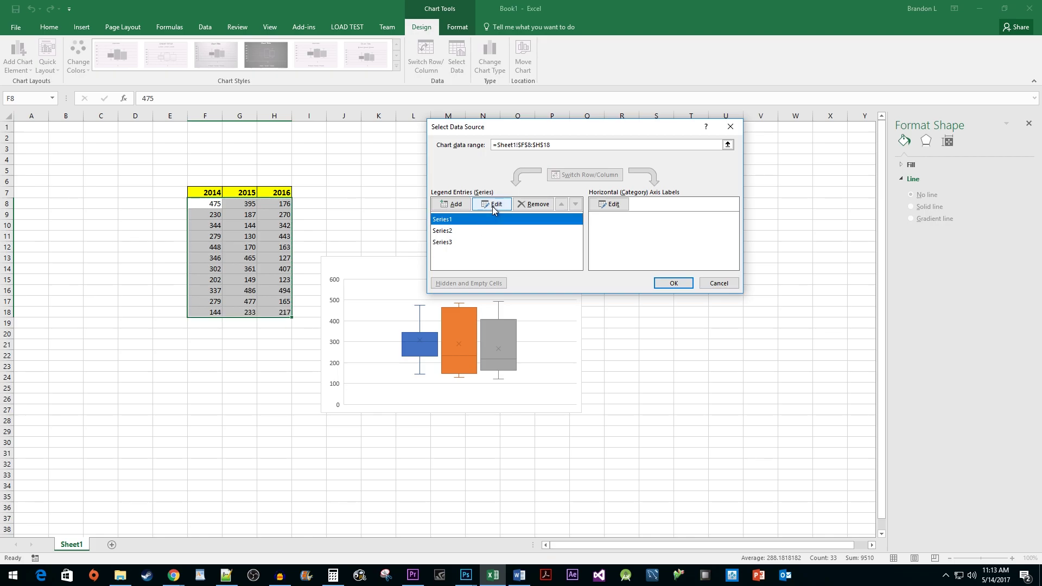
{"action": "left_click", "coordinate": [492, 207]}
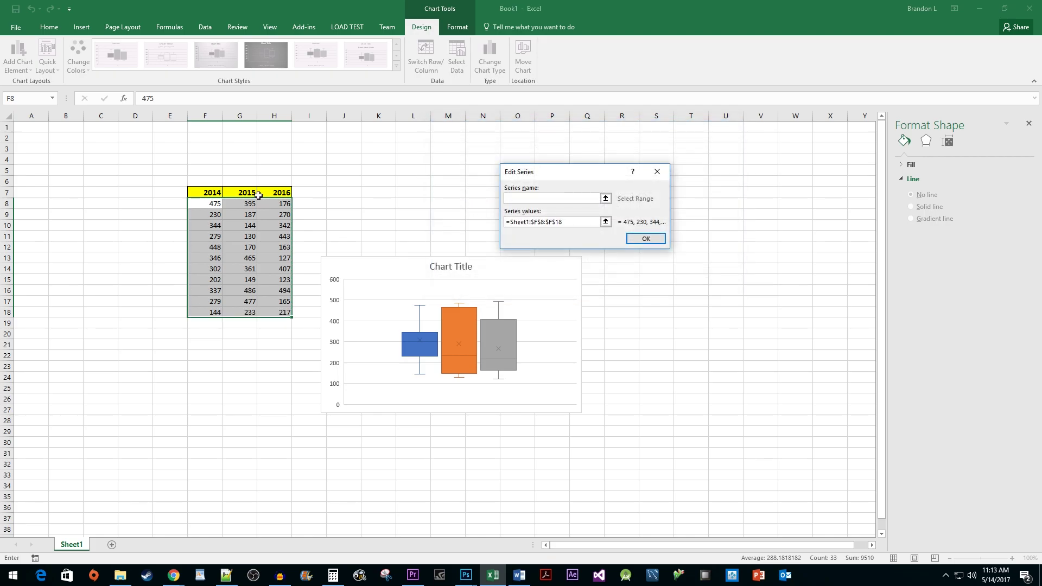
{"action": "left_click", "coordinate": [212, 193]}
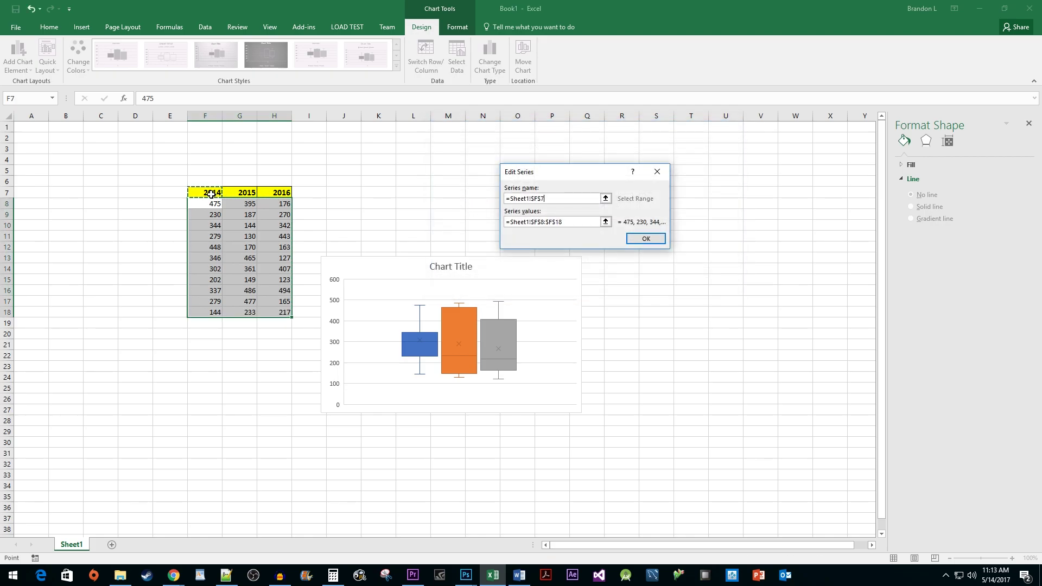
{"action": "left_click", "coordinate": [646, 238]}
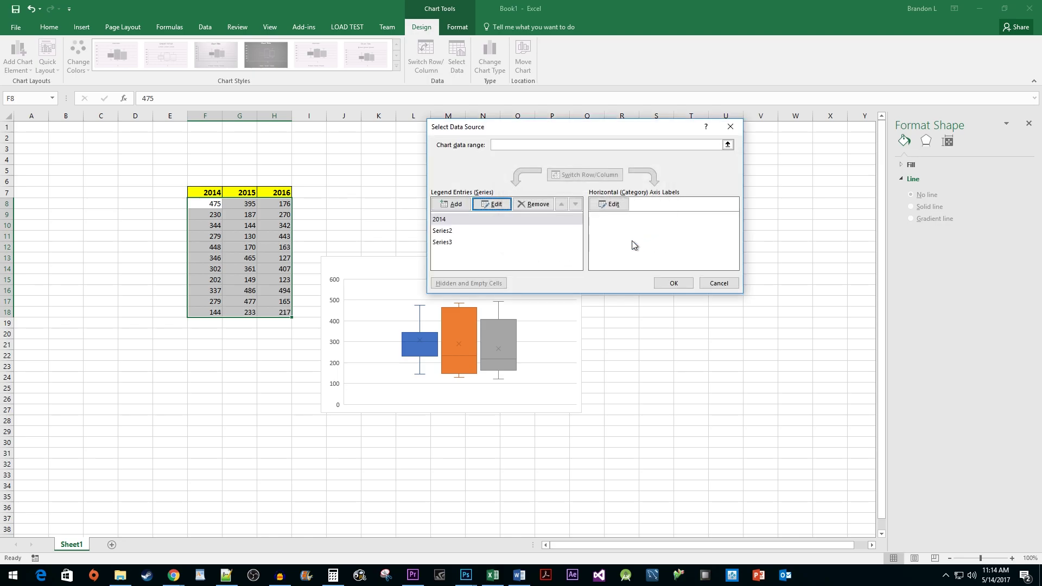
- Name Series2 '2015' from cell G7 and Series3 '2016' from cell H7
{"action": "left_click", "coordinate": [462, 232]}
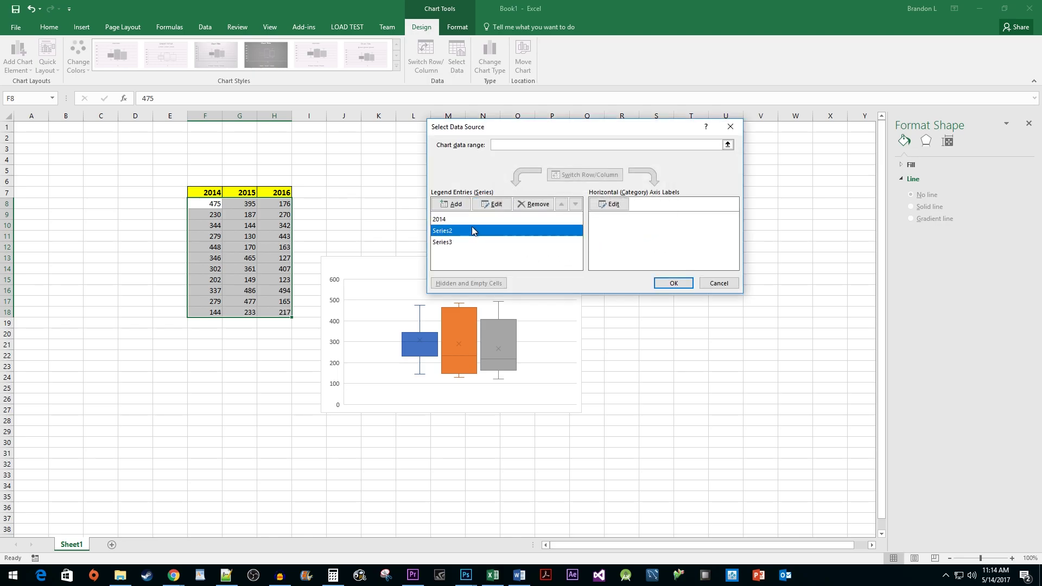
{"action": "left_click", "coordinate": [494, 204]}
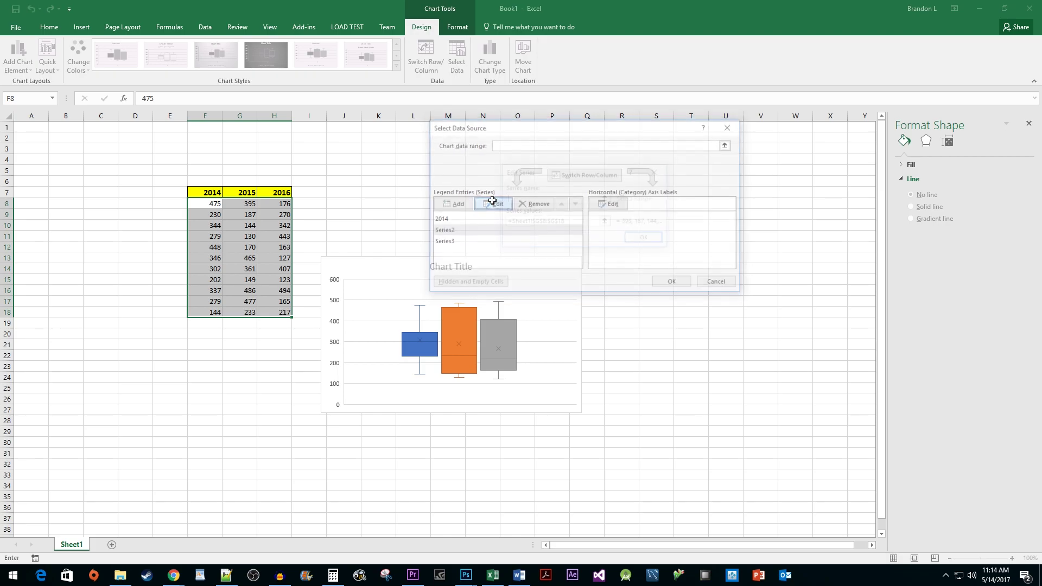
{"action": "left_click", "coordinate": [247, 192]}
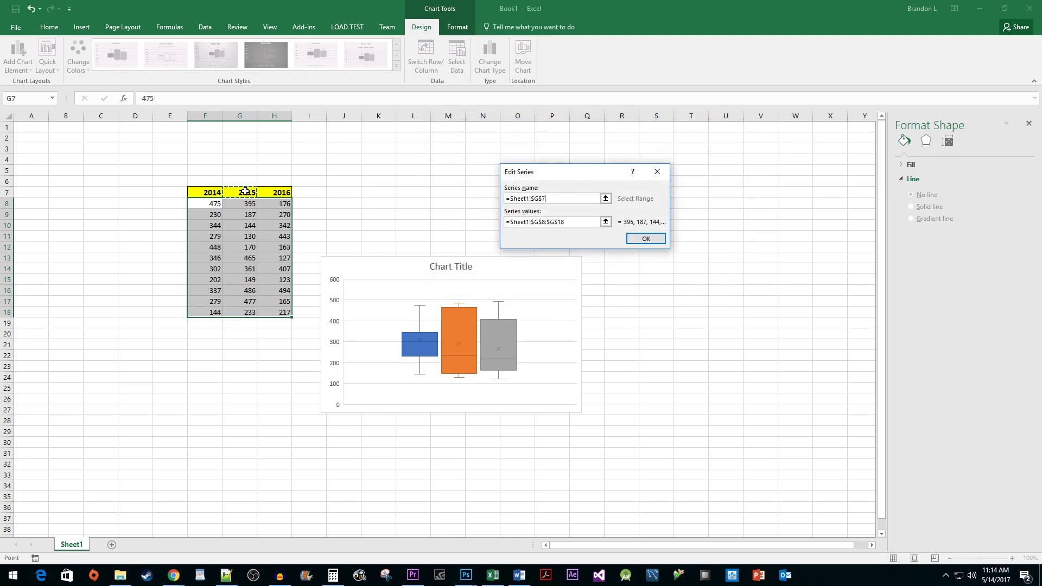
{"action": "left_click", "coordinate": [645, 238]}
{"action": "left_click", "coordinate": [456, 242]}
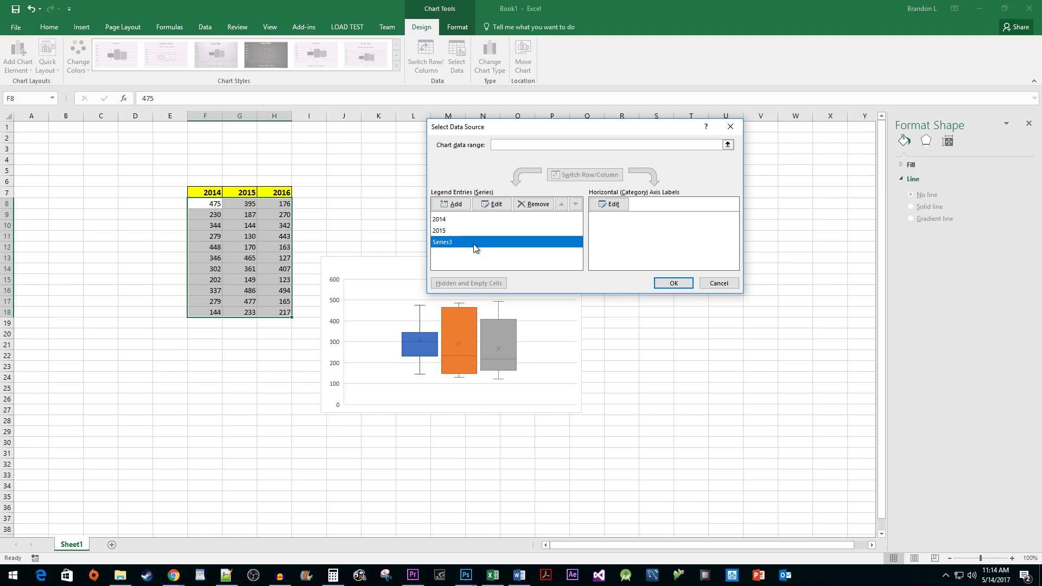
{"action": "left_click", "coordinate": [495, 204]}
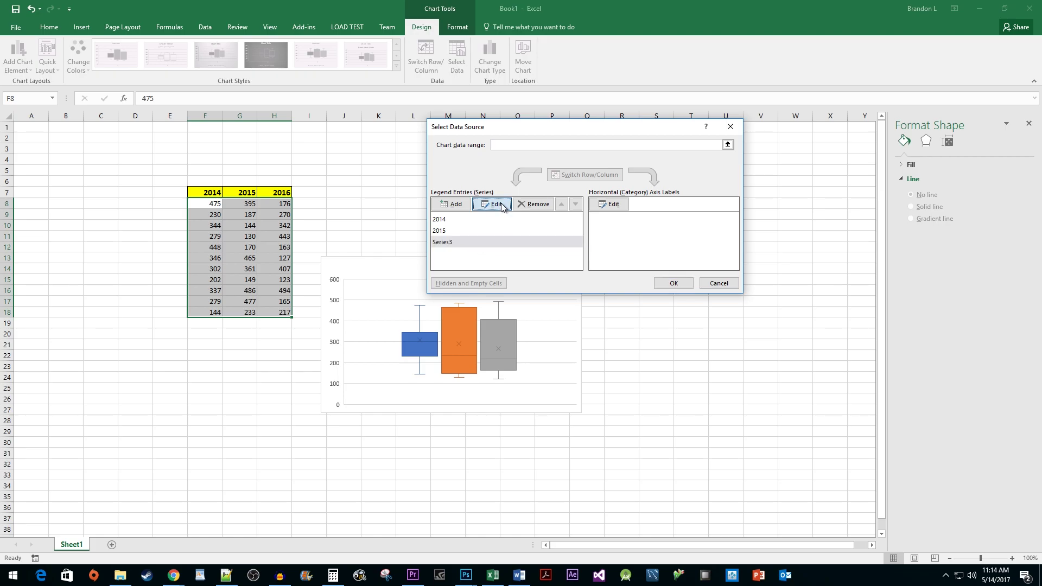
{"action": "left_click", "coordinate": [283, 192]}
{"action": "left_click", "coordinate": [646, 239]}
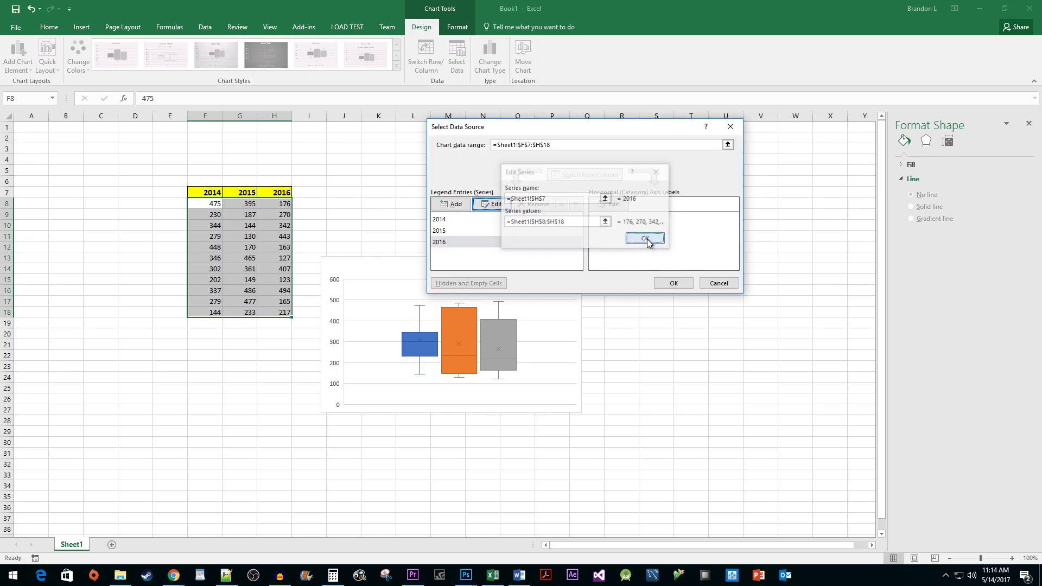
- Apply the renamed series and turn on the chart Legend showing 2014, 2015, 2016
{"action": "left_click", "coordinate": [674, 284]}
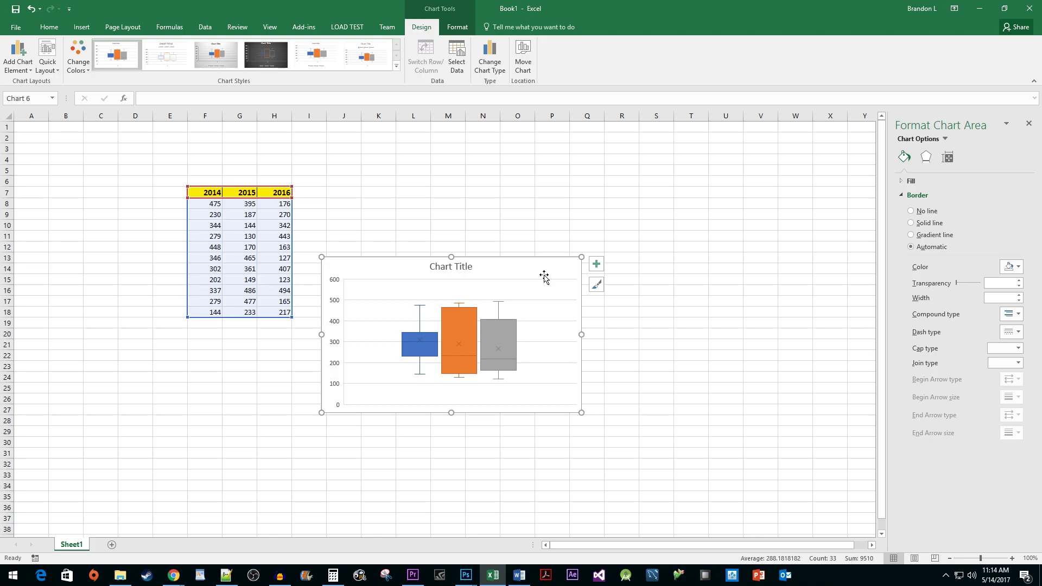
{"action": "left_click", "coordinate": [597, 265]}
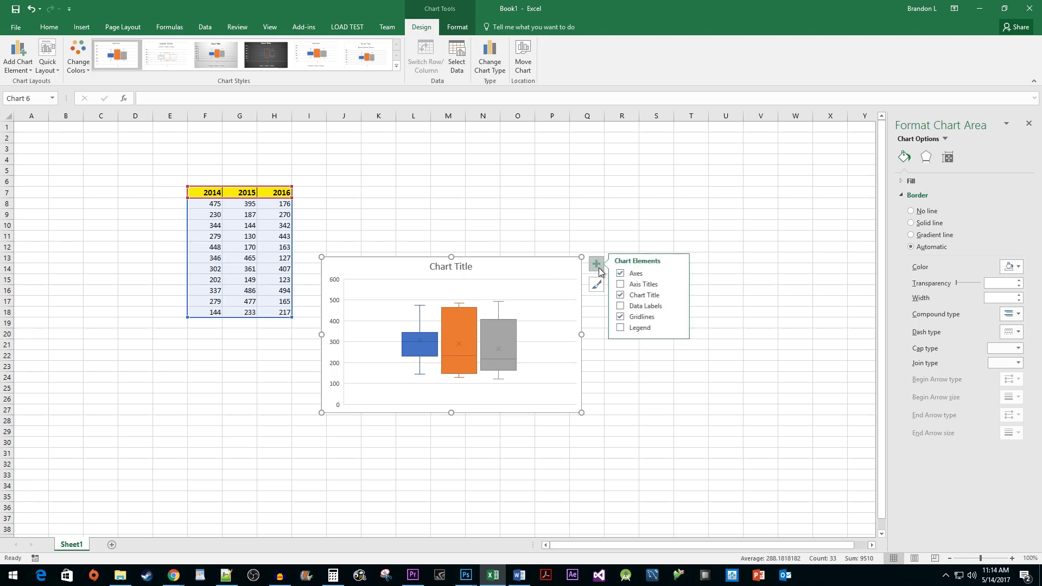
{"action": "left_click", "coordinate": [624, 327]}
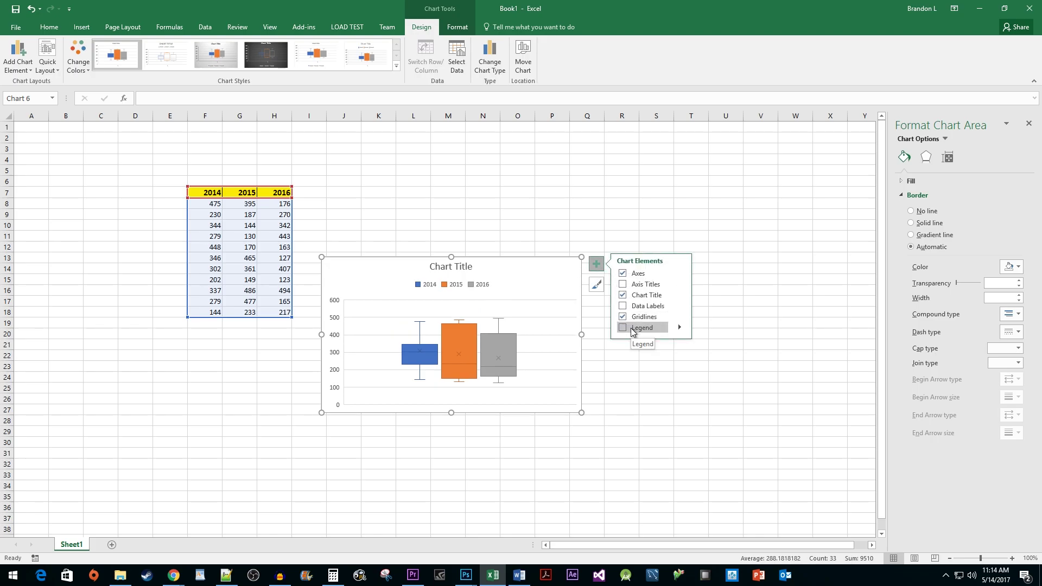
{"action": "left_click", "coordinate": [633, 329]}
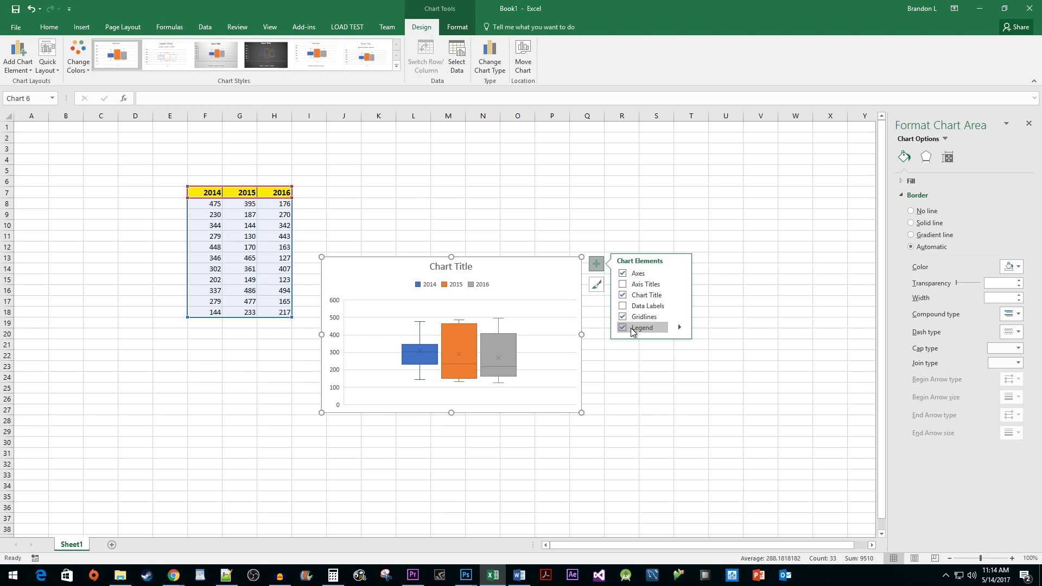